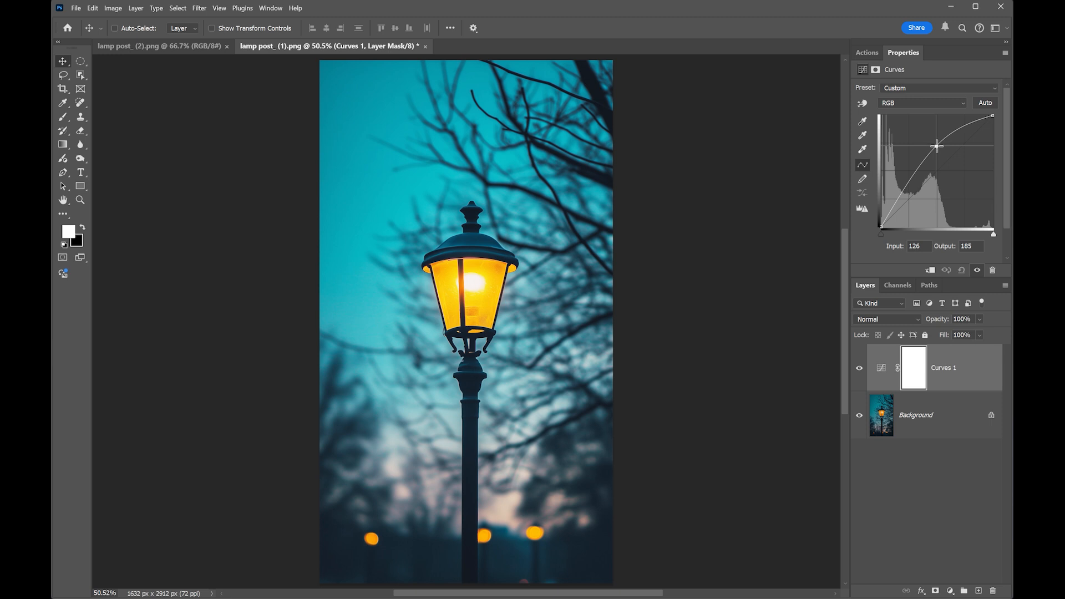
- Brighten the Curves 1 RGB curve to input 111, output 178, and fill its layer mask with black
drag(936, 146, 936, 186)
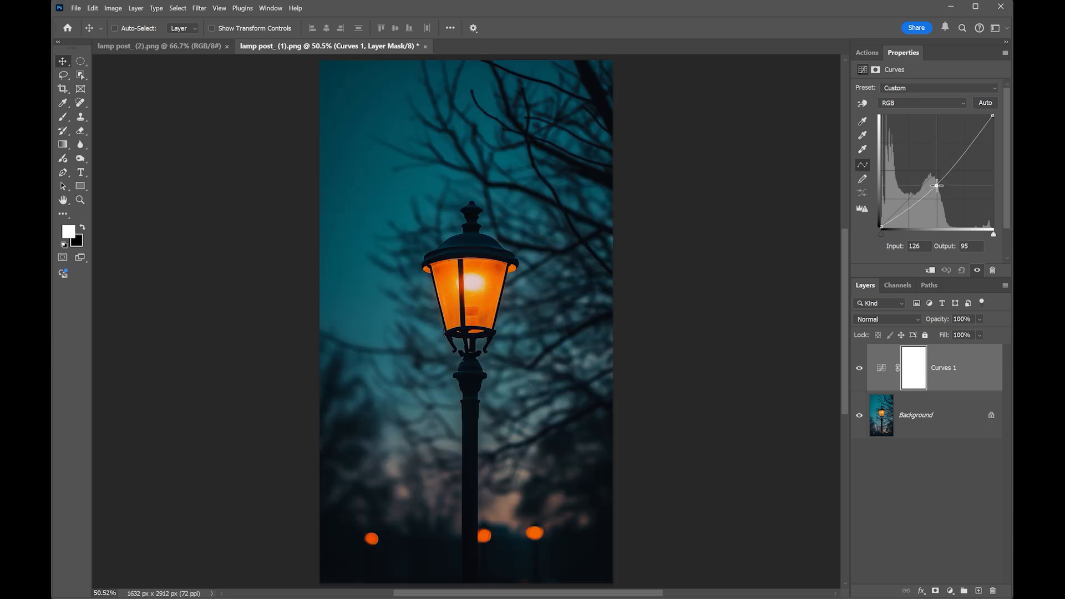
drag(936, 186, 930, 149)
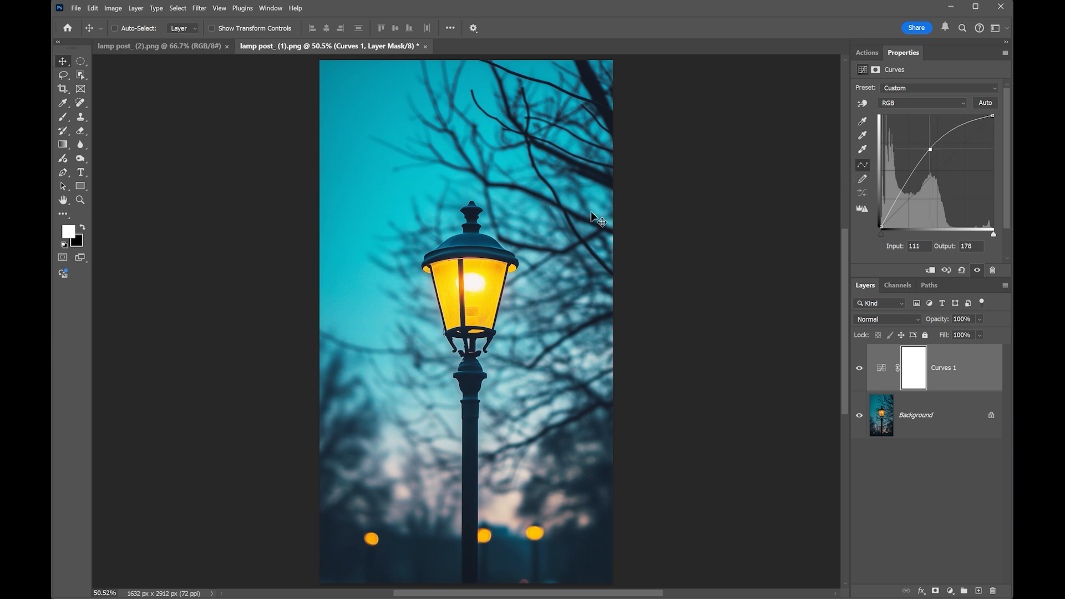
click(914, 376)
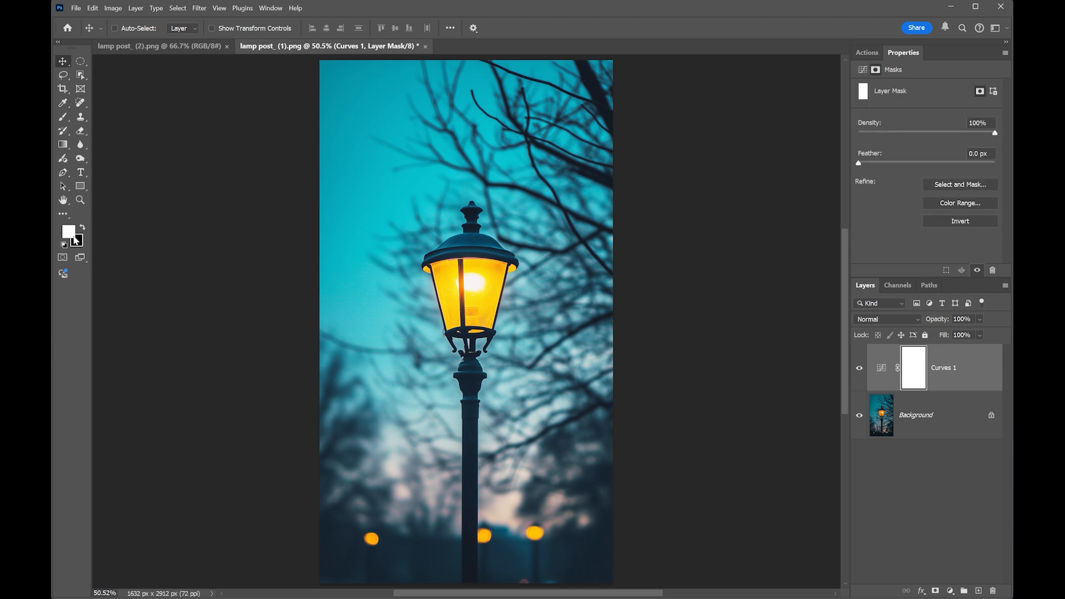
click(83, 229)
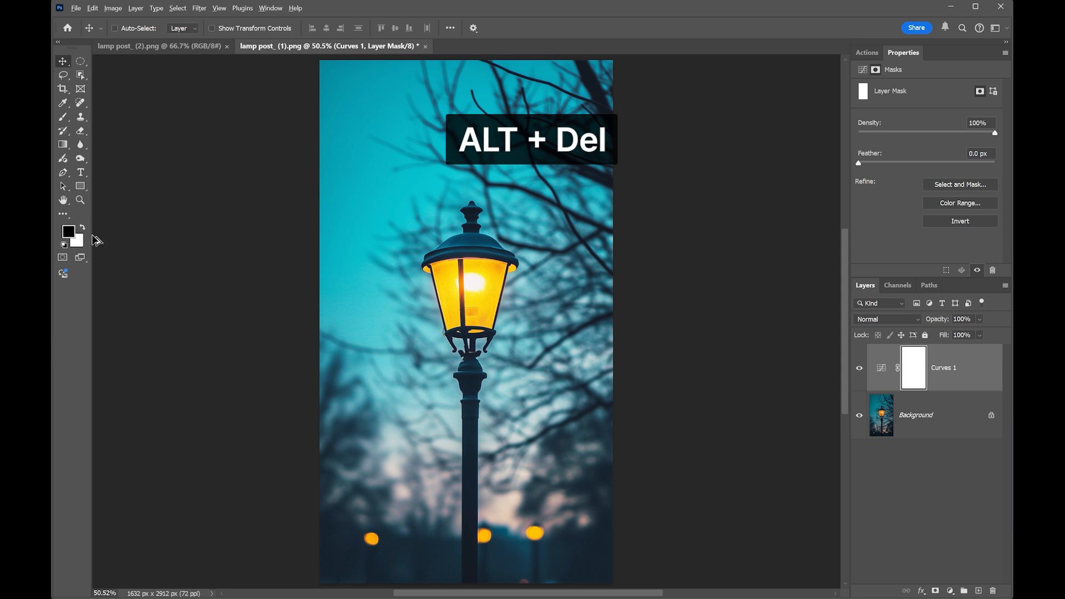
key(alt+Delete)
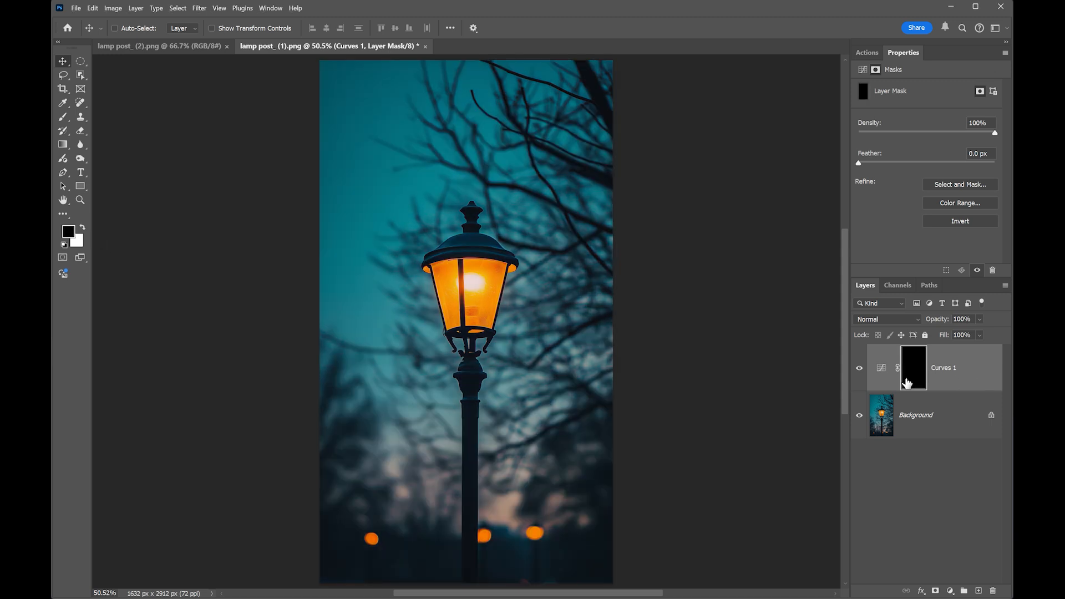
- Try painting a soft white diagonal stroke at 100% opacity across the lamp on the Curves 1 mask
key(b)
key(x)
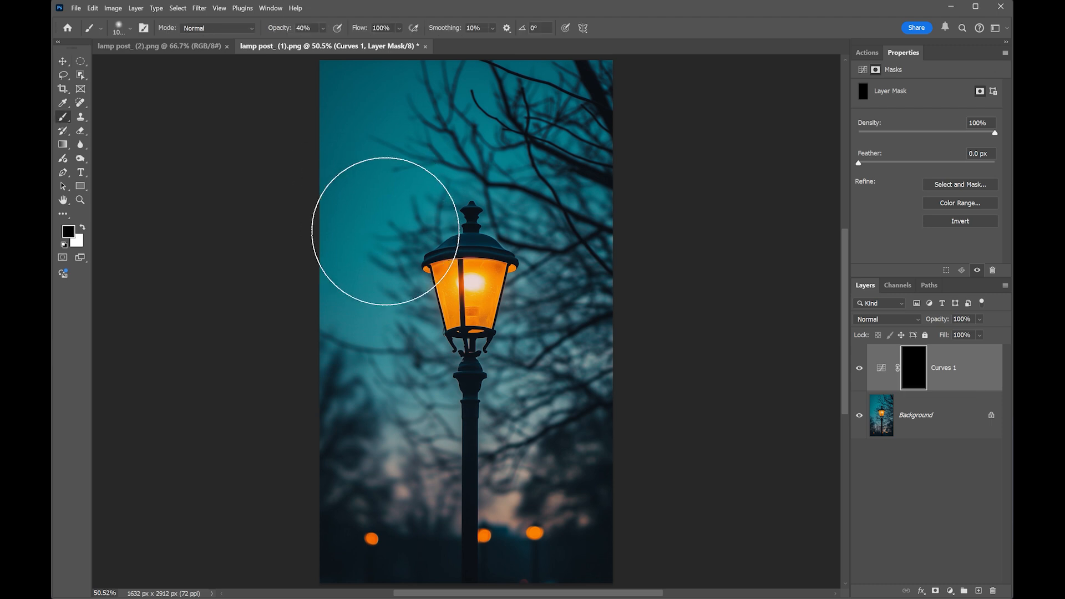
drag(422, 228, 361, 175)
drag(279, 31, 313, 31)
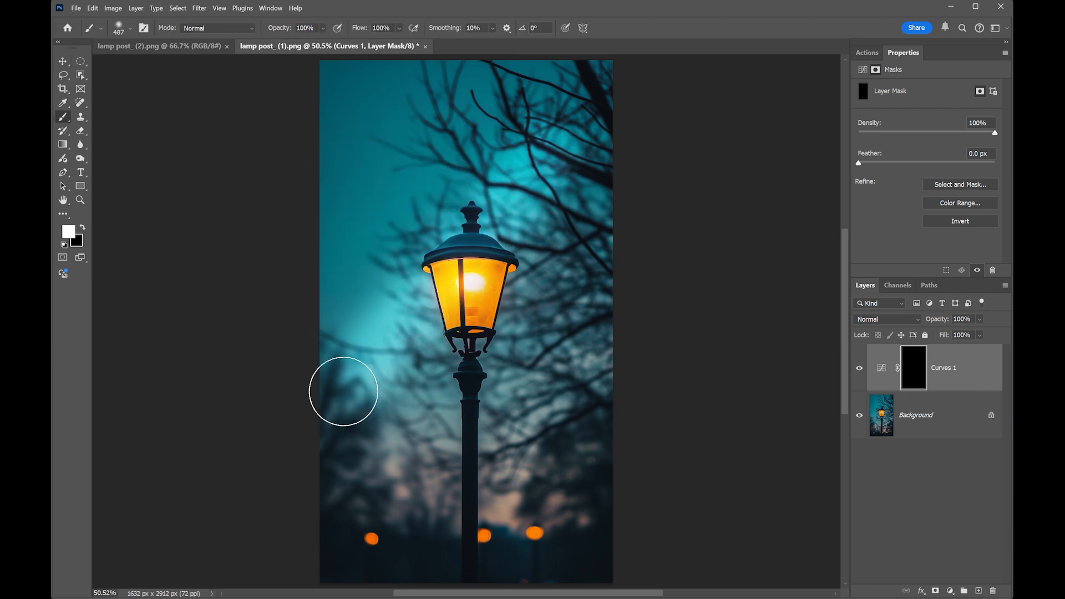
click(344, 392)
click(475, 281)
drag(605, 132, 616, 119)
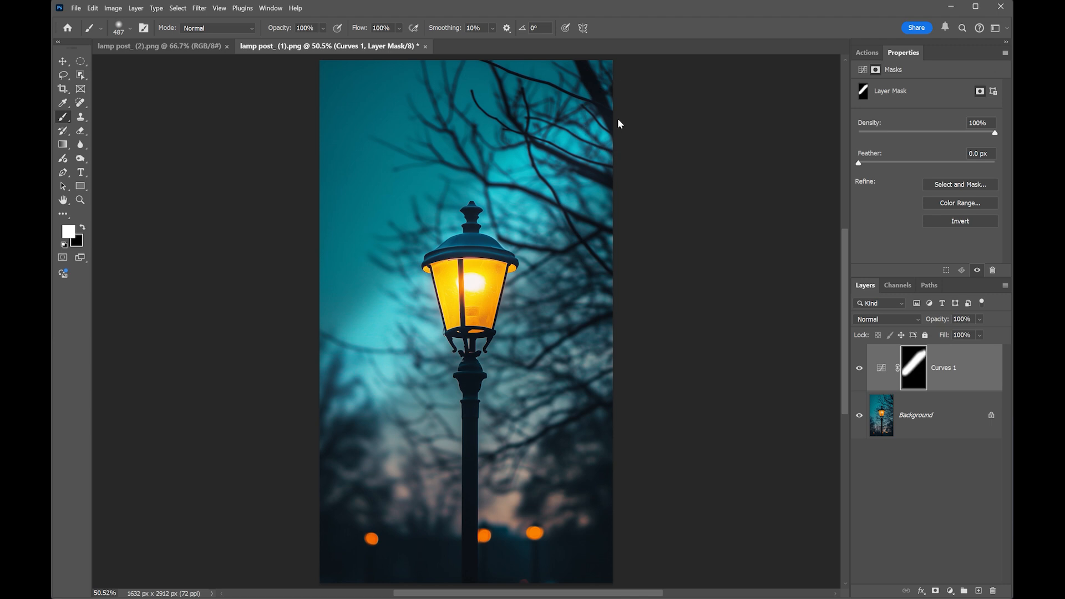
- Select a circle centred on the lantern with the Elliptical Marquee, fill it with white on the Curves 1 mask, and deselect
click(80, 61)
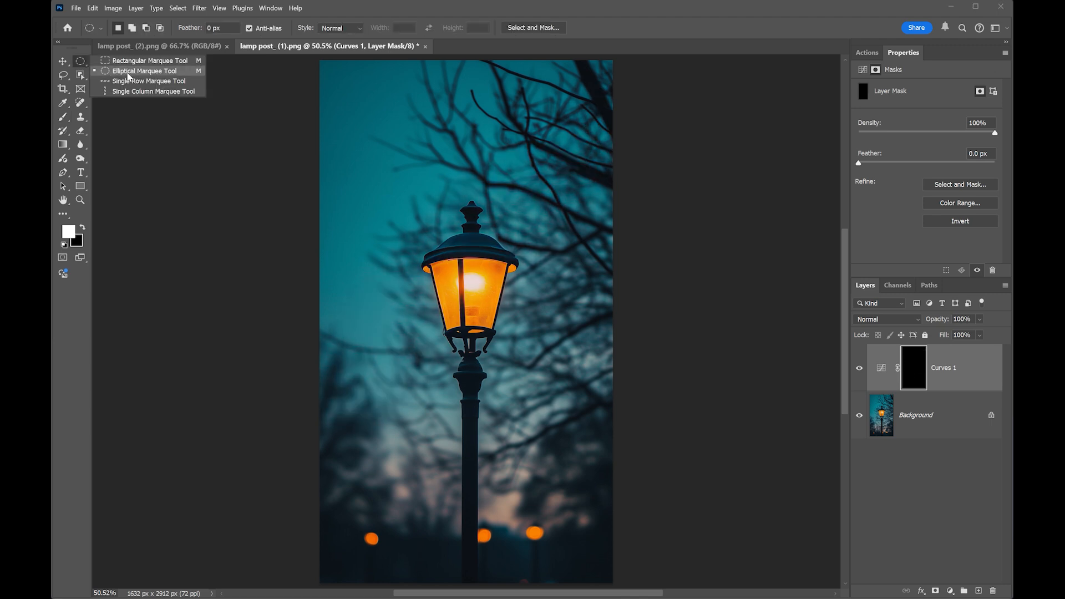
click(127, 74)
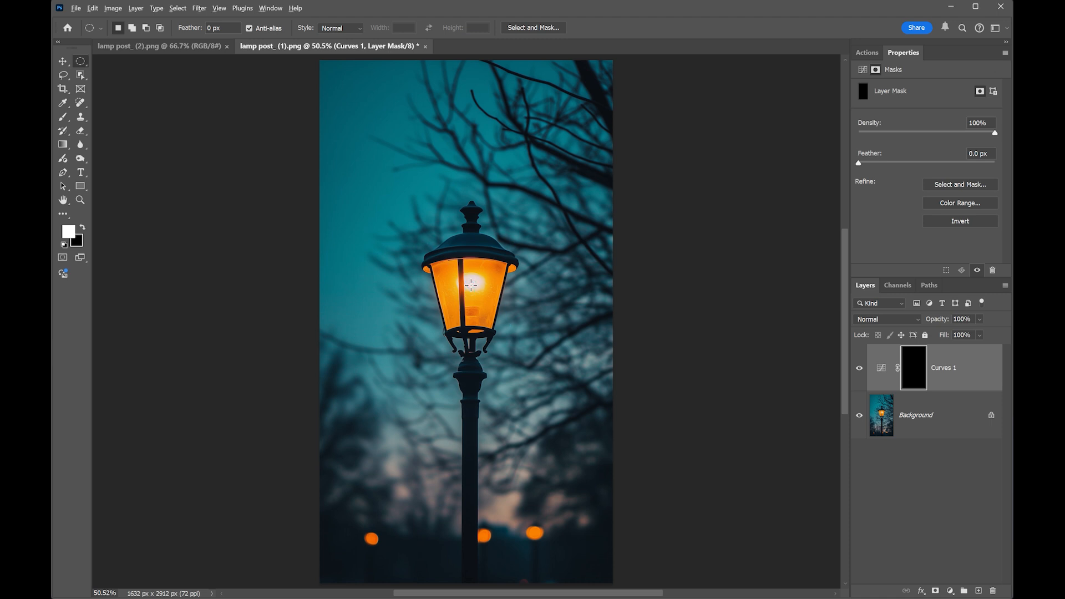
drag(471, 285, 721, 176)
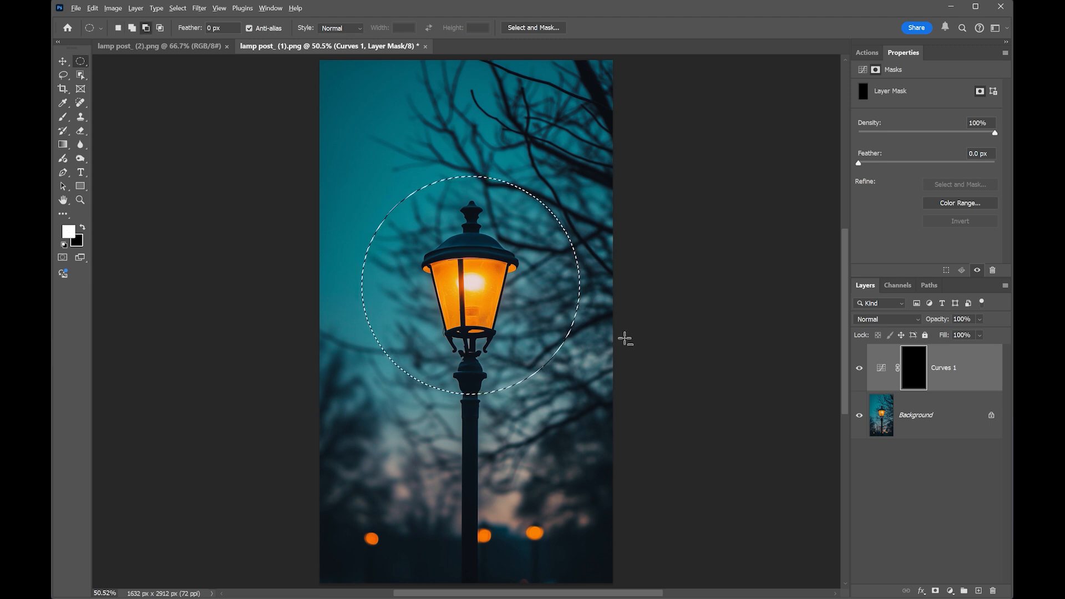
key(alt+BackSpace)
key(ctrl+d)
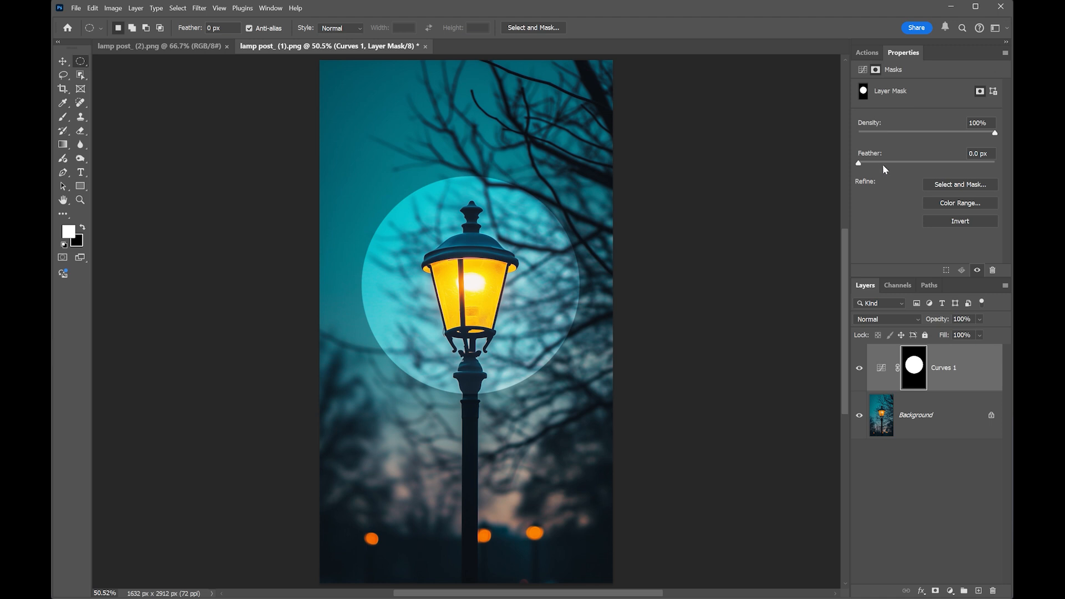
- Feather the Curves 1 mask to 122.0 px and compare the lamp glow with the layer hidden and shown
drag(884, 164, 949, 162)
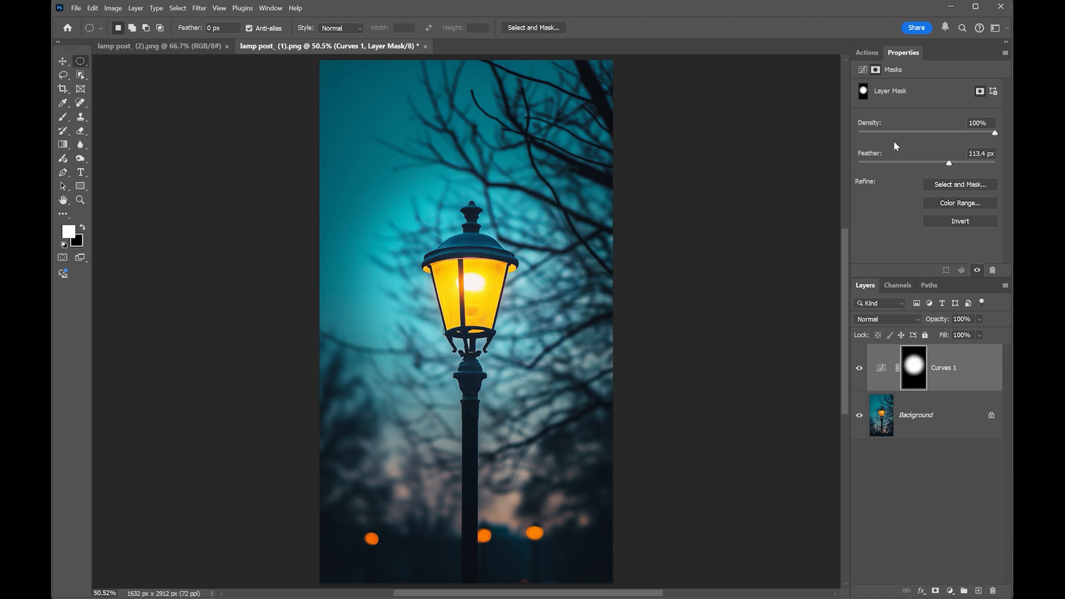
drag(917, 165, 943, 161)
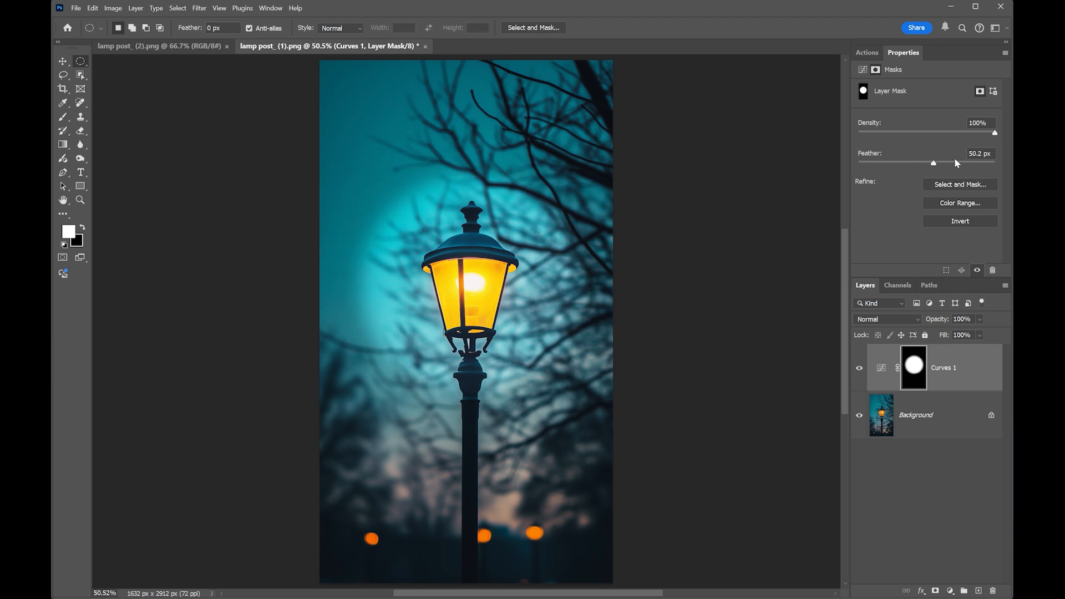
drag(934, 163, 951, 164)
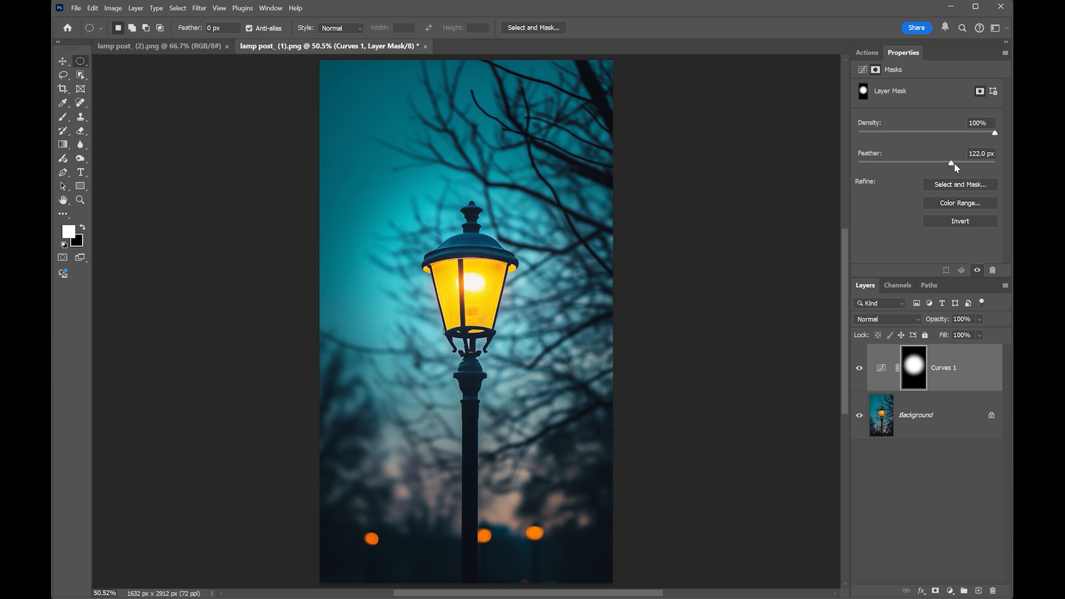
click(859, 370)
click(859, 370)
click(859, 372)
- Readjust the midpoint of the Curves 1 curve and compare the image with the adjustment hidden and shown
click(881, 371)
click(881, 371)
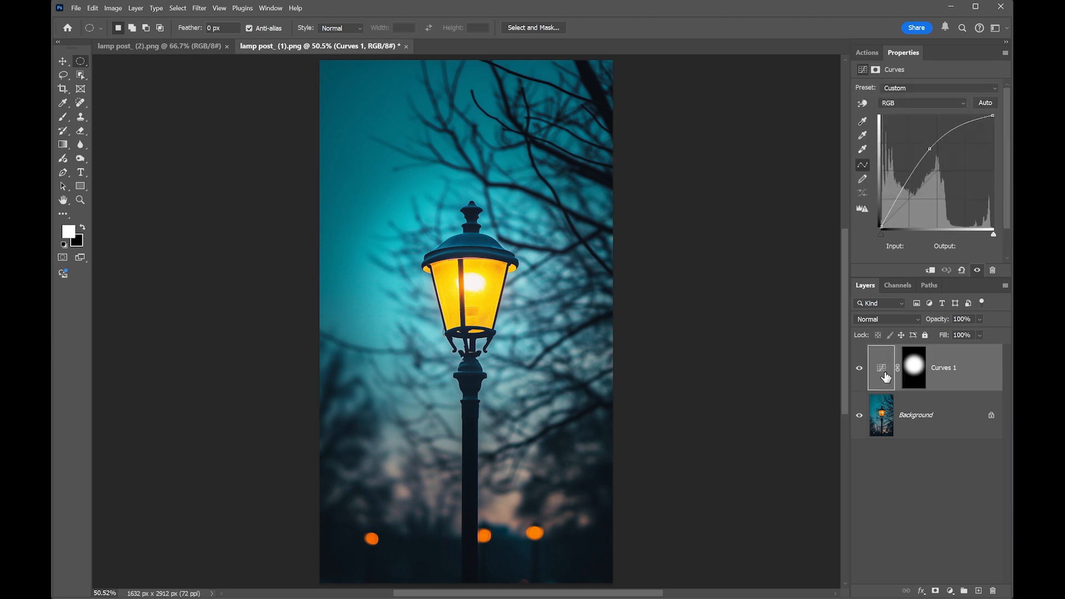
drag(926, 166, 932, 162)
click(860, 368)
click(859, 368)
click(860, 369)
click(860, 369)
- Switch to lamp post_ (2).png, fit it to the view, and draw a flat elliptical selection on the pavement around the lamp post's base
click(188, 52)
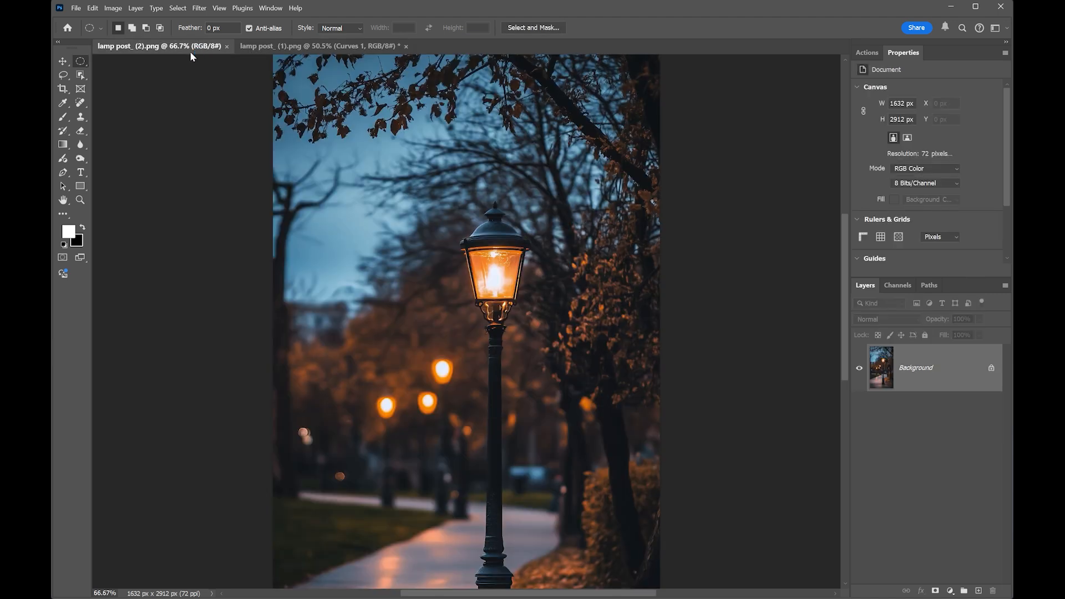
key(ctrl+0)
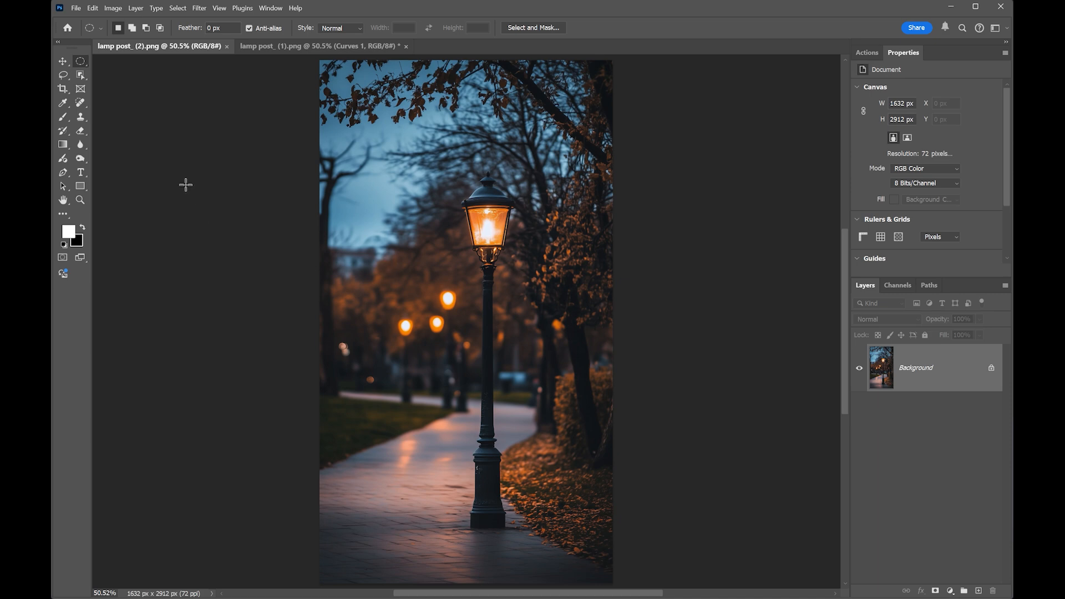
right_click(81, 64)
click(372, 10)
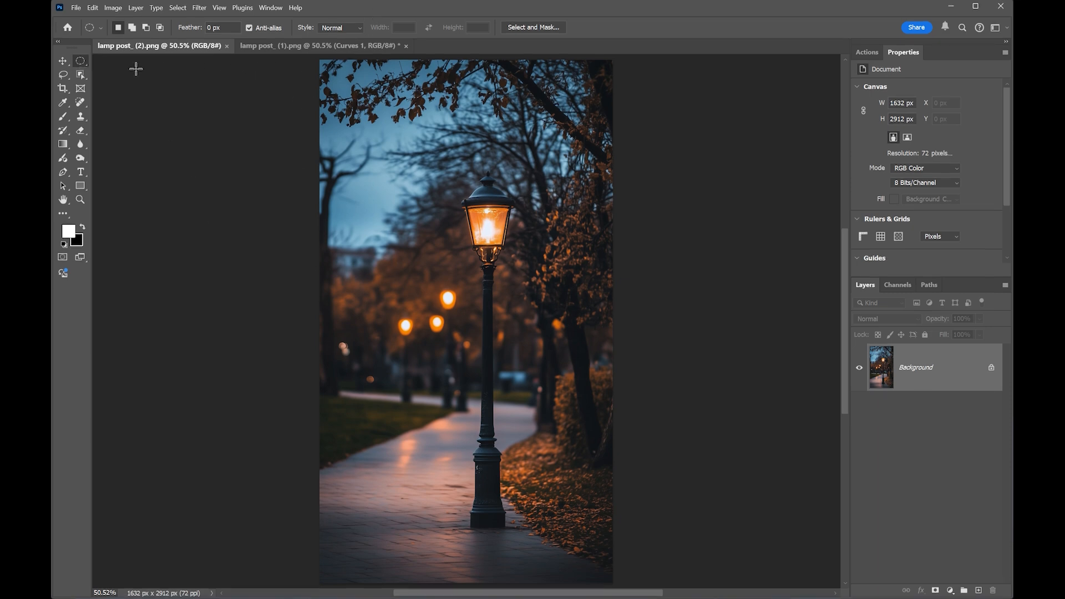
right_click(81, 62)
click(133, 78)
drag(371, 519, 573, 559)
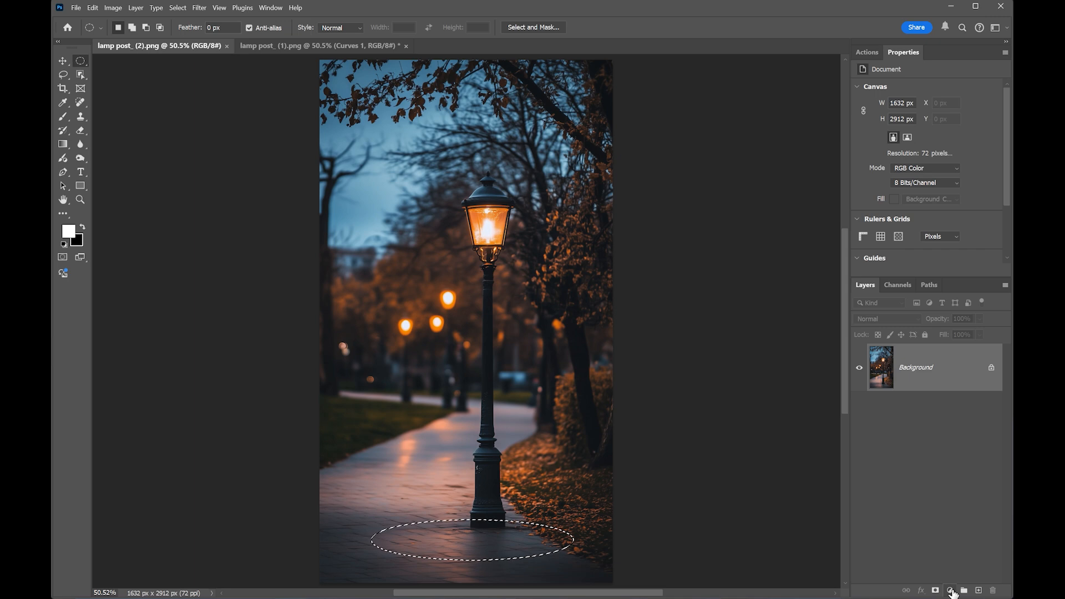
- Add a Curves adjustment layer from the elliptical selection and inspect its mask on the canvas
click(951, 591)
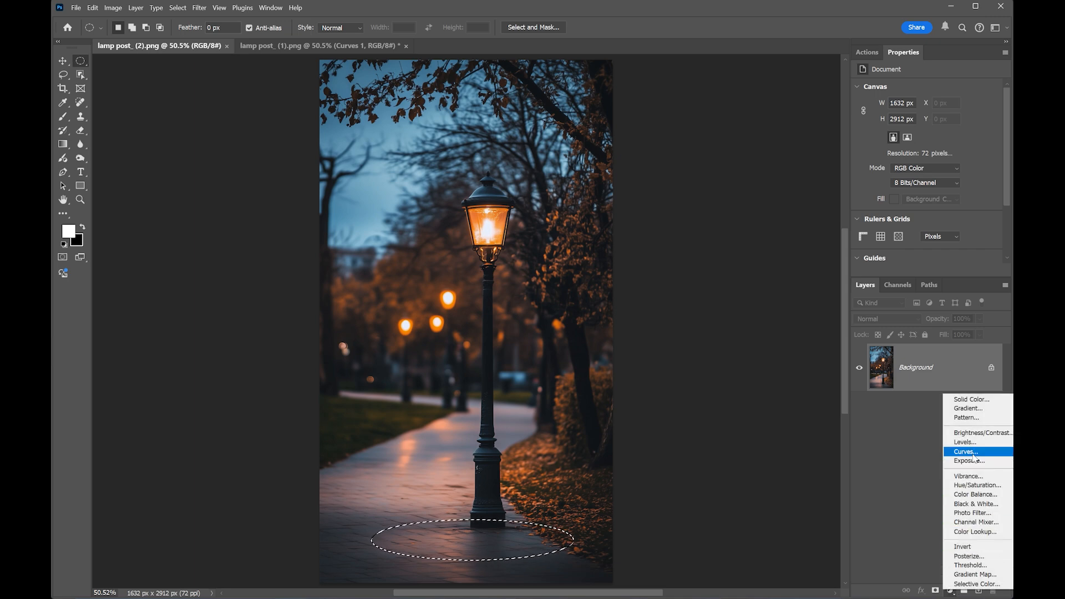
click(965, 451)
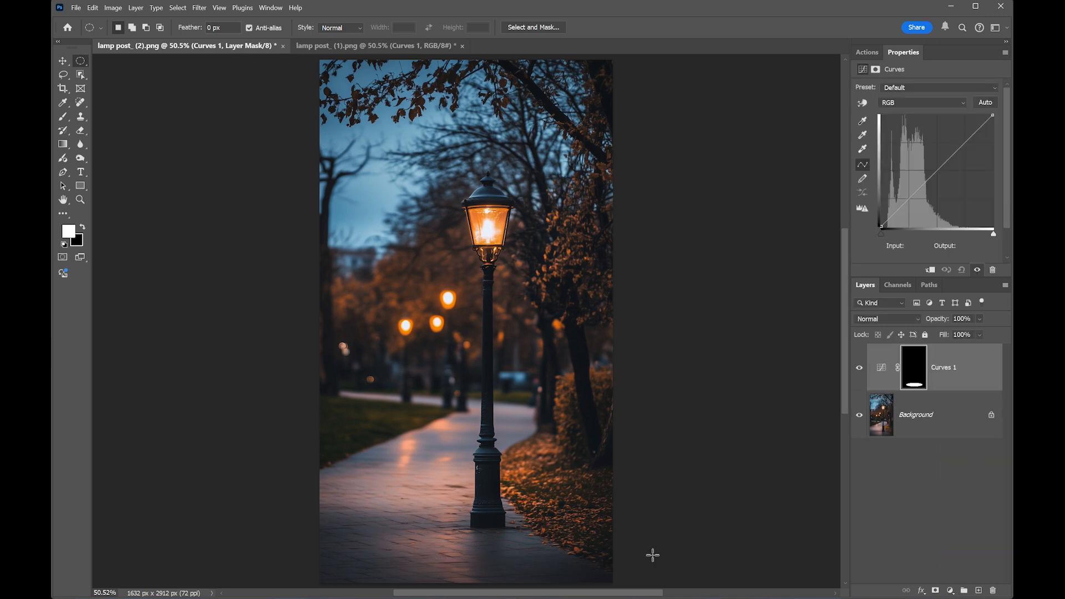
alt+click(913, 372)
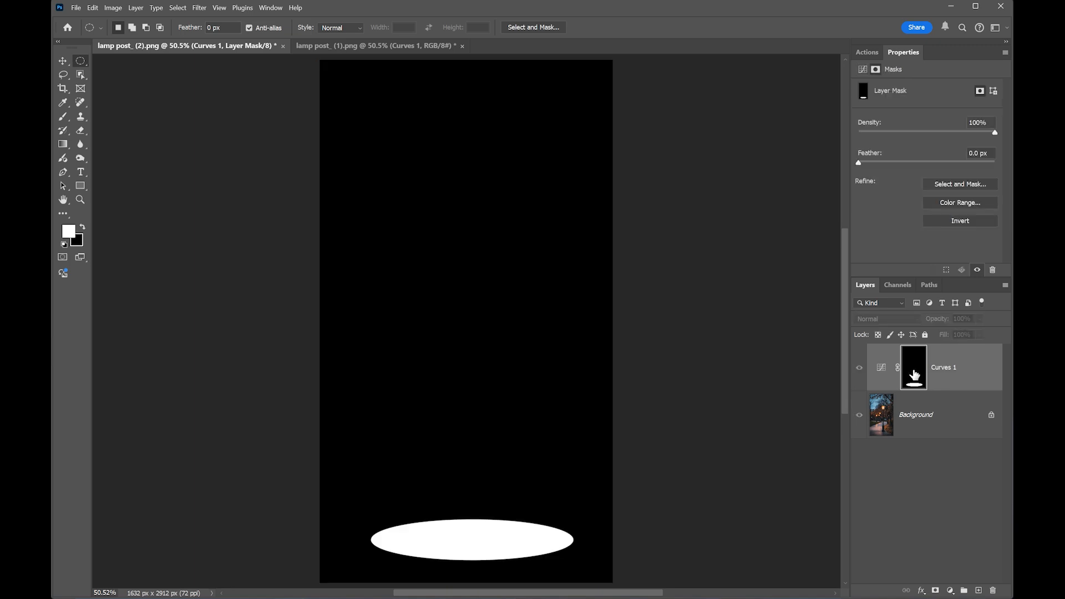
alt+click(914, 375)
alt+click(913, 375)
alt+click(913, 375)
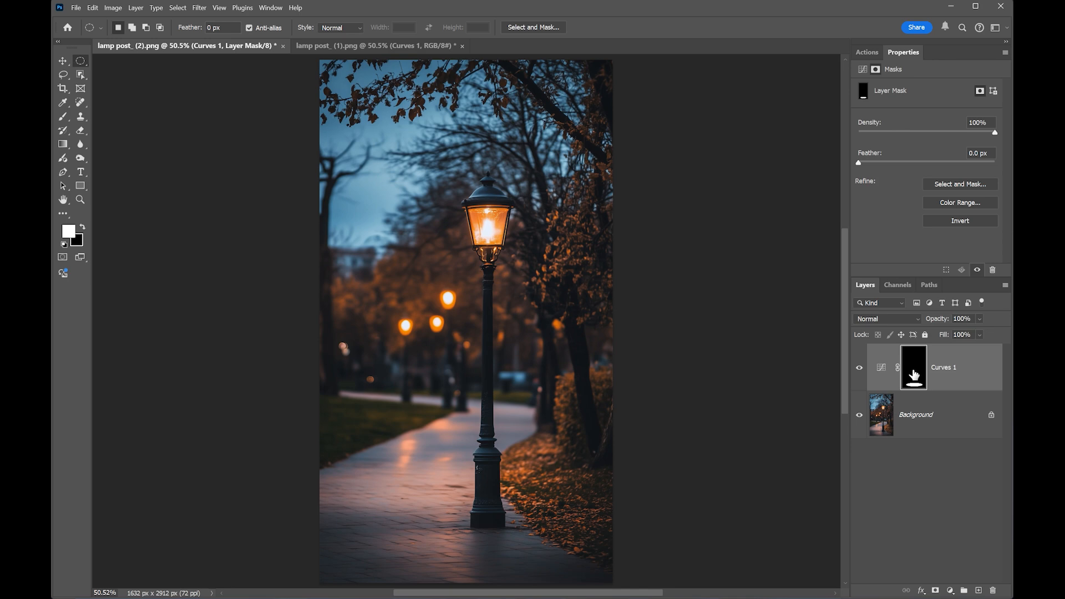
- Brighten the ground ellipse with the RGB curve at input 116, output 190, and feather its mask to 56.9 px
click(885, 374)
drag(933, 174, 932, 144)
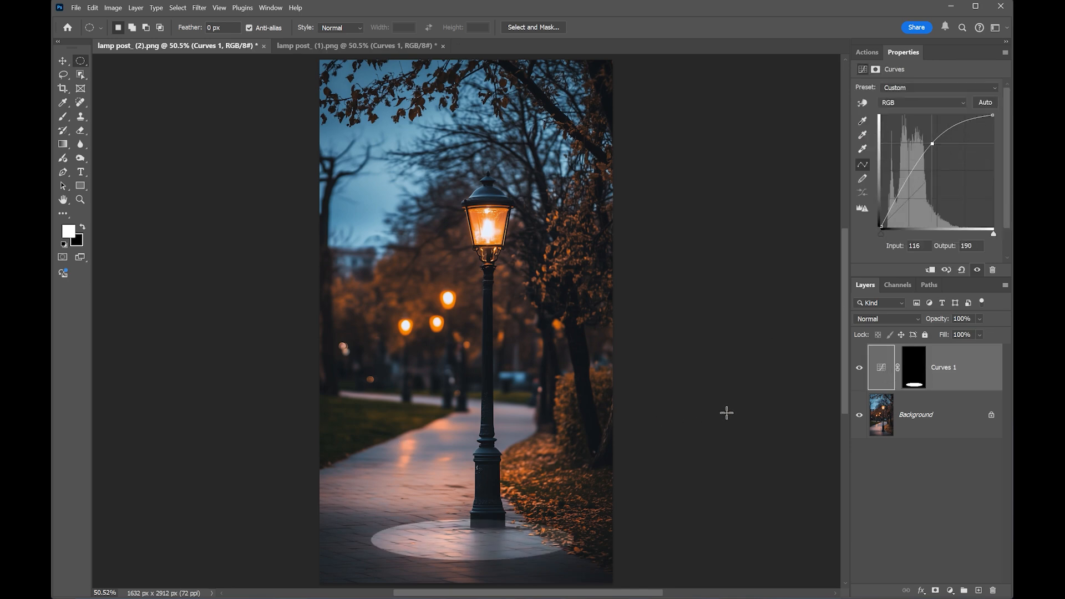
click(914, 380)
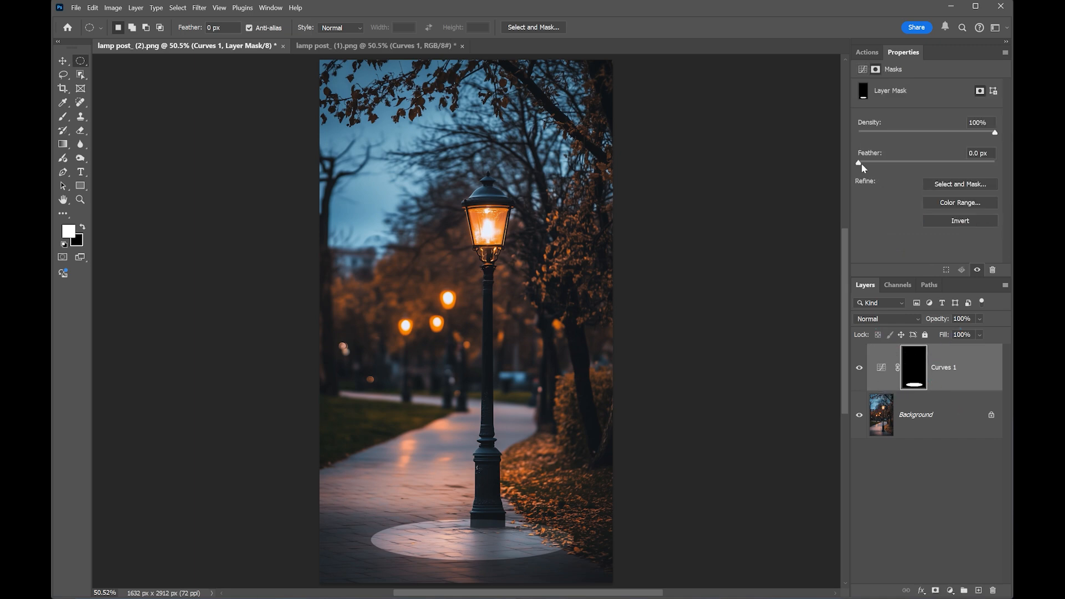
drag(917, 164, 934, 163)
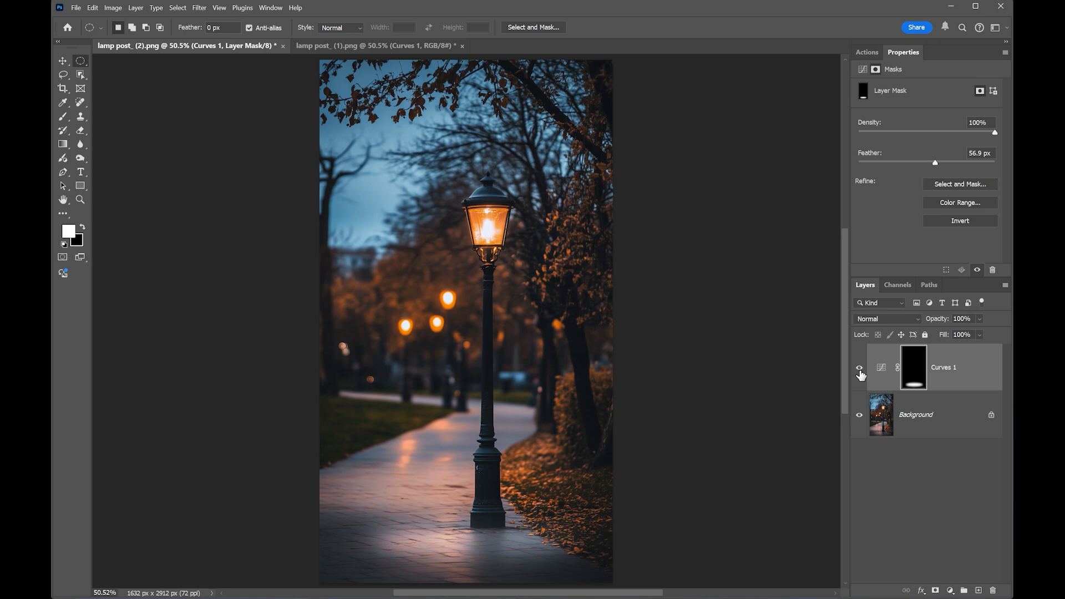
- Draw a rectangular selection from the lantern down to the post's base and widen its lower edge with a Perspective selection transform
key(shift+m)
drag(460, 202, 520, 534)
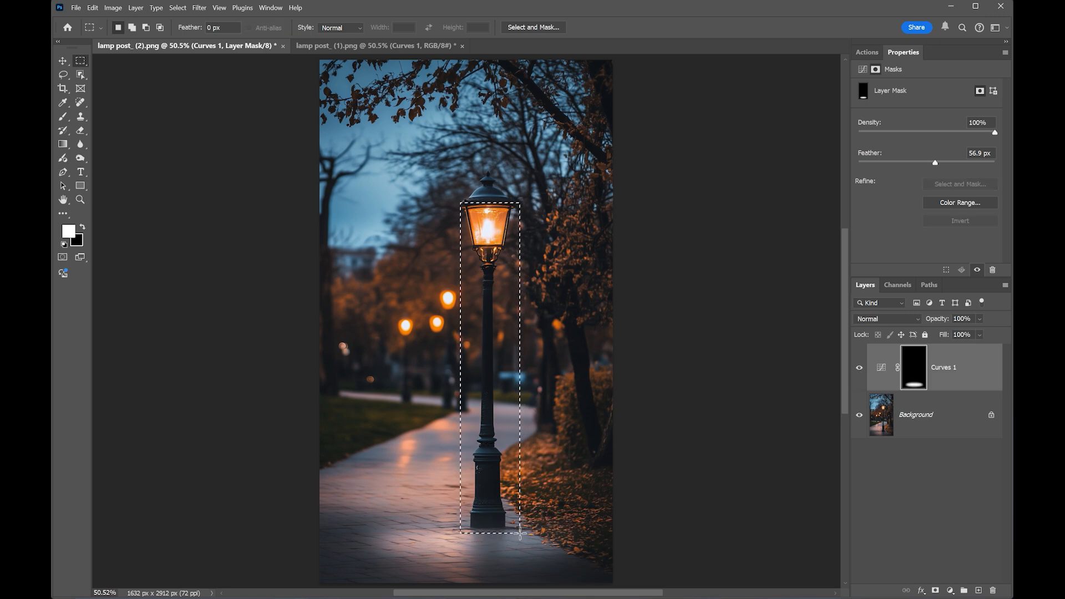
right_click(499, 278)
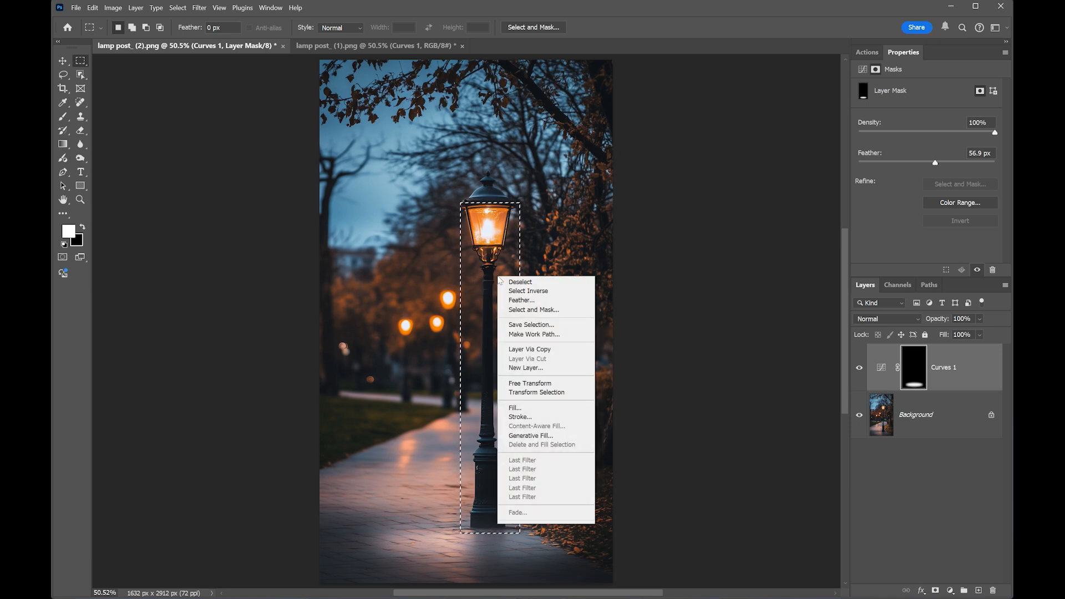
click(536, 392)
right_click(516, 299)
right_click(492, 370)
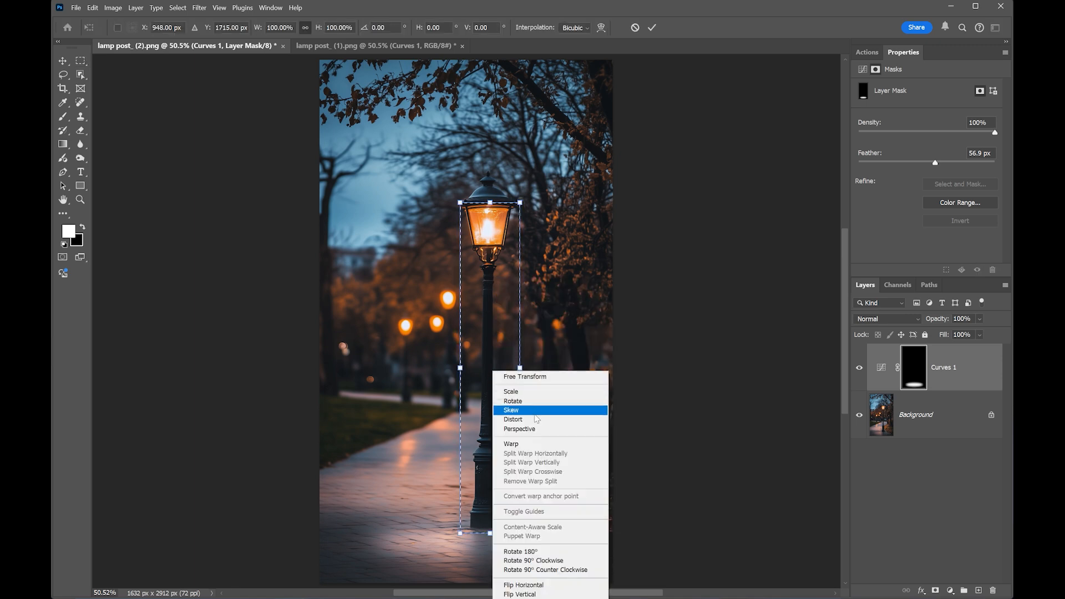
click(542, 430)
drag(519, 533, 561, 538)
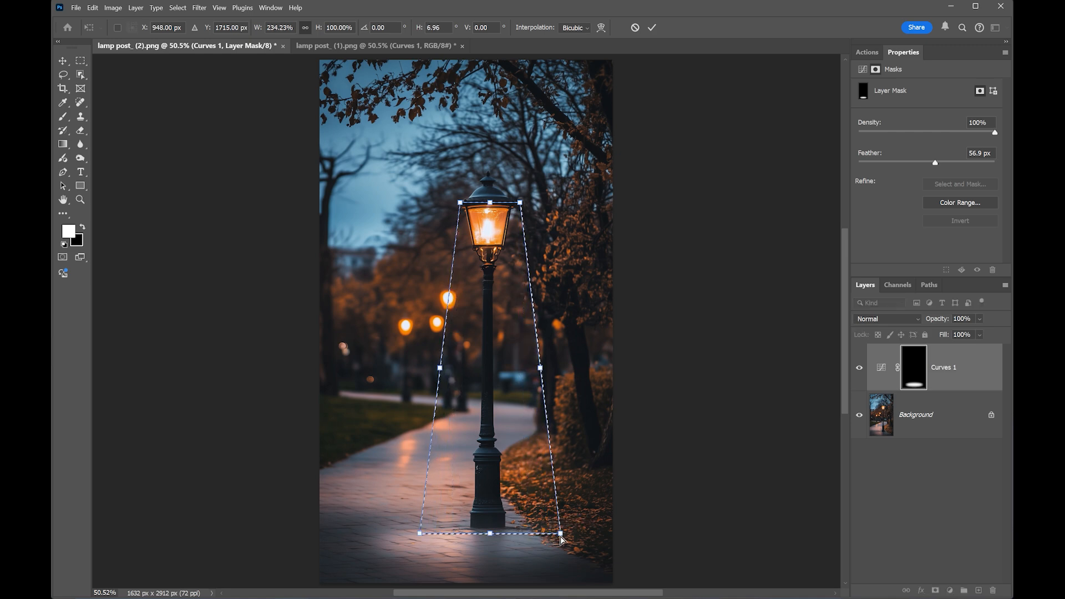
drag(420, 533, 403, 534)
- Move the selection's two lower corners individually to match the lit ground ellipse and apply the transform
right_click(498, 532)
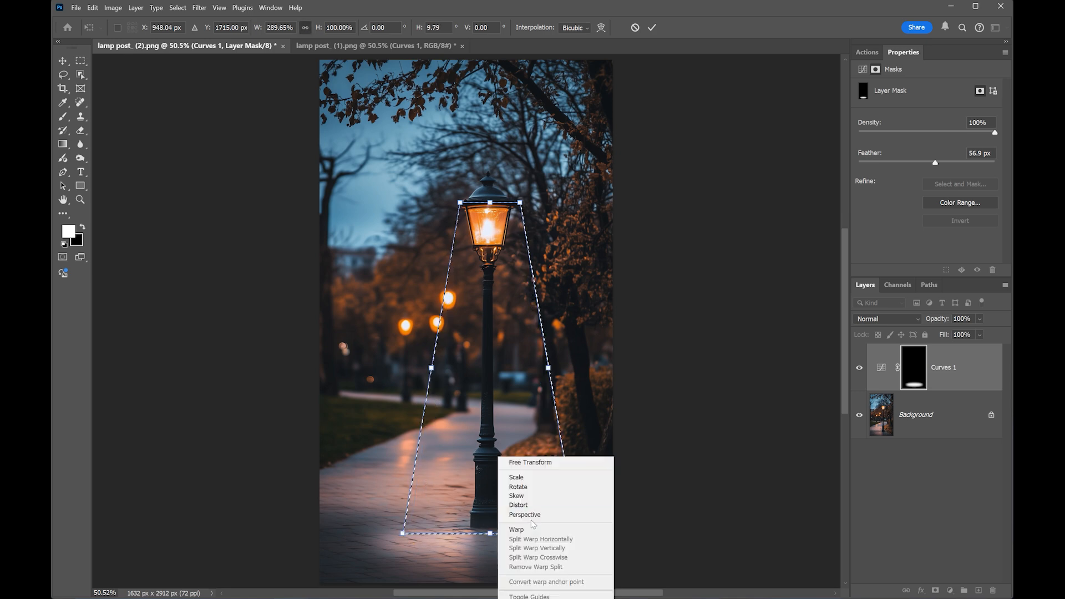
click(550, 463)
drag(403, 534, 379, 536)
drag(577, 533, 563, 534)
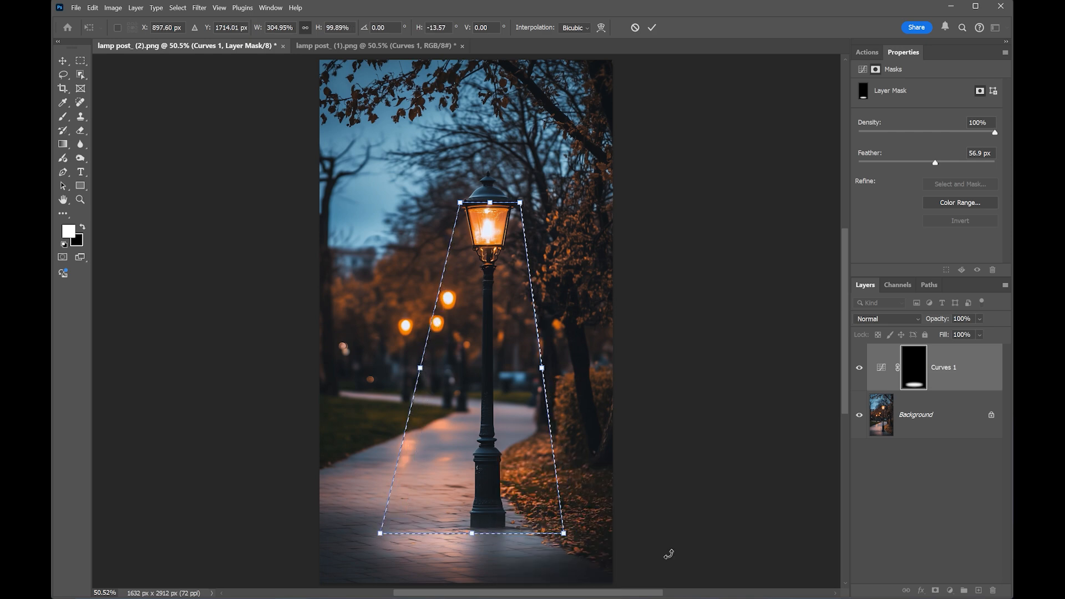
key(Return)
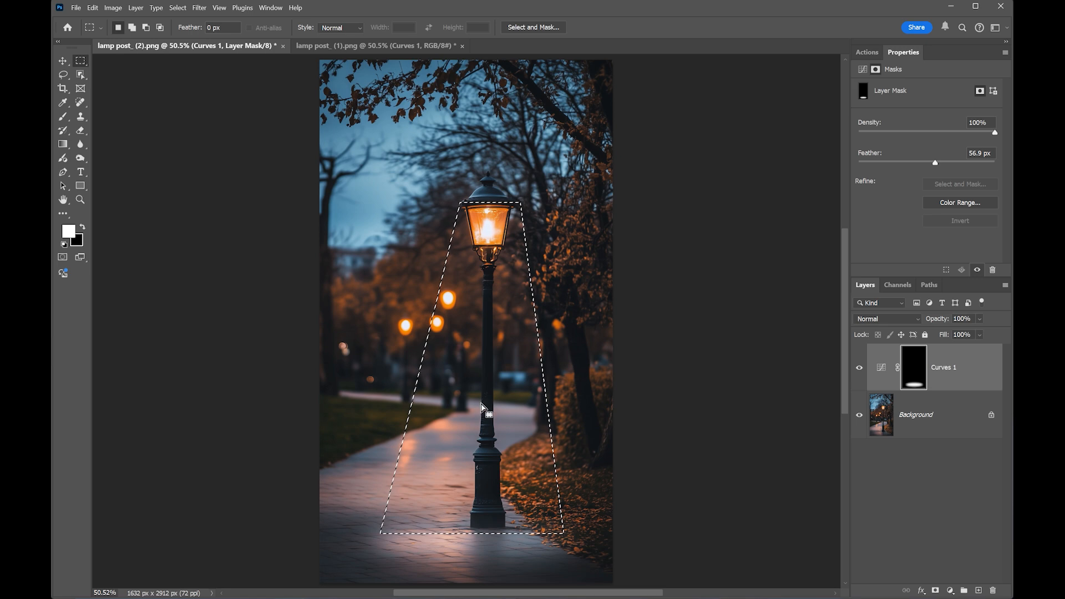
- Add a Curves adjustment layer from the trapezoid beam selection and inspect its mask on the canvas
click(950, 590)
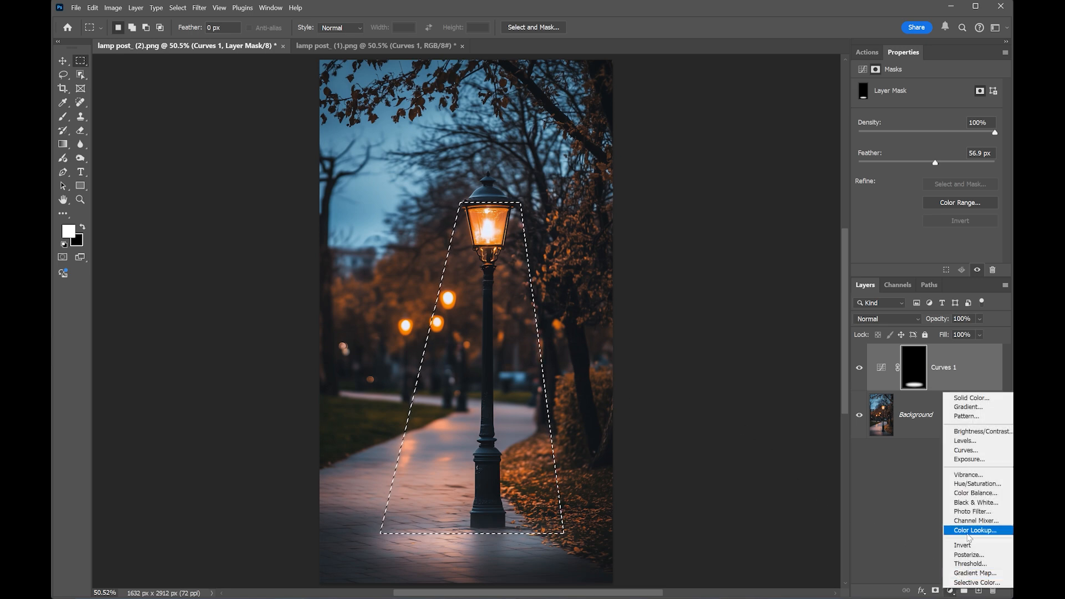
click(966, 450)
alt+click(917, 379)
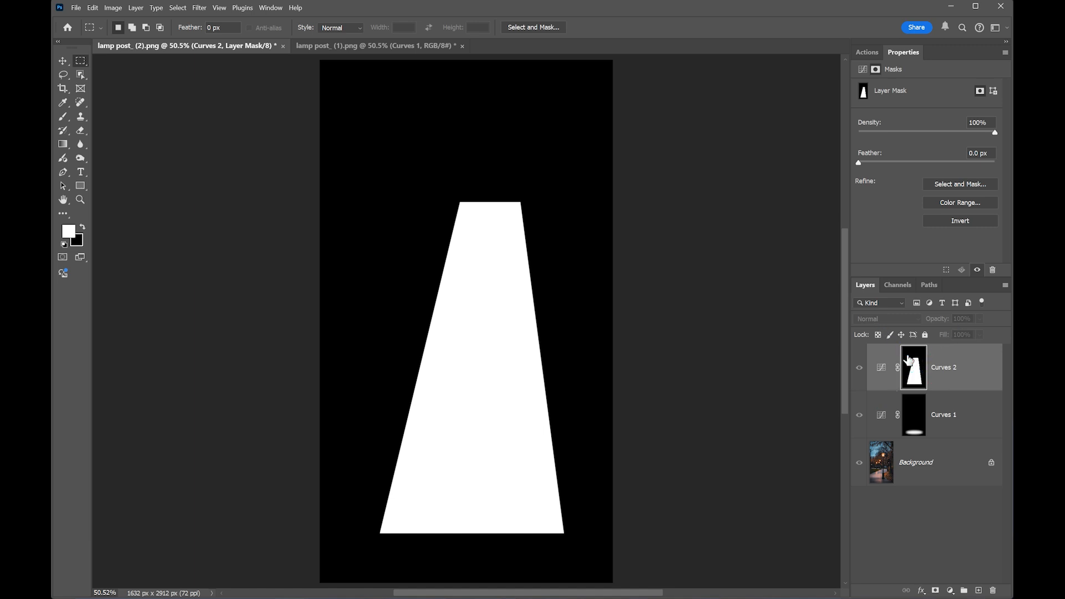
alt+click(908, 360)
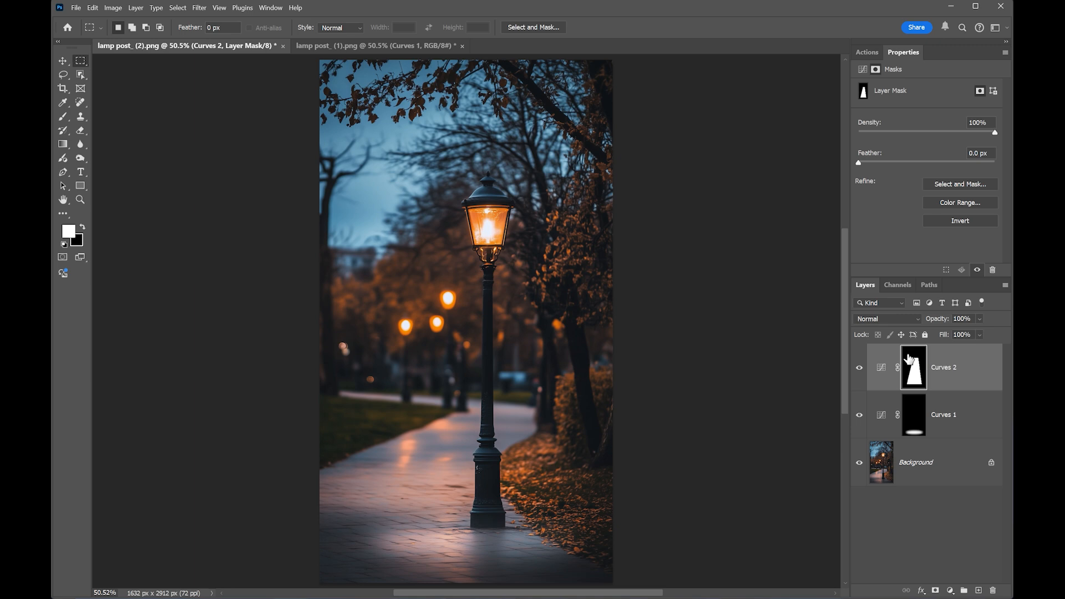
- Brighten the beam with the RGB curve at input 116, output 159, and feather its mask to 50.2 px
click(881, 367)
drag(934, 173, 890, 164)
click(913, 367)
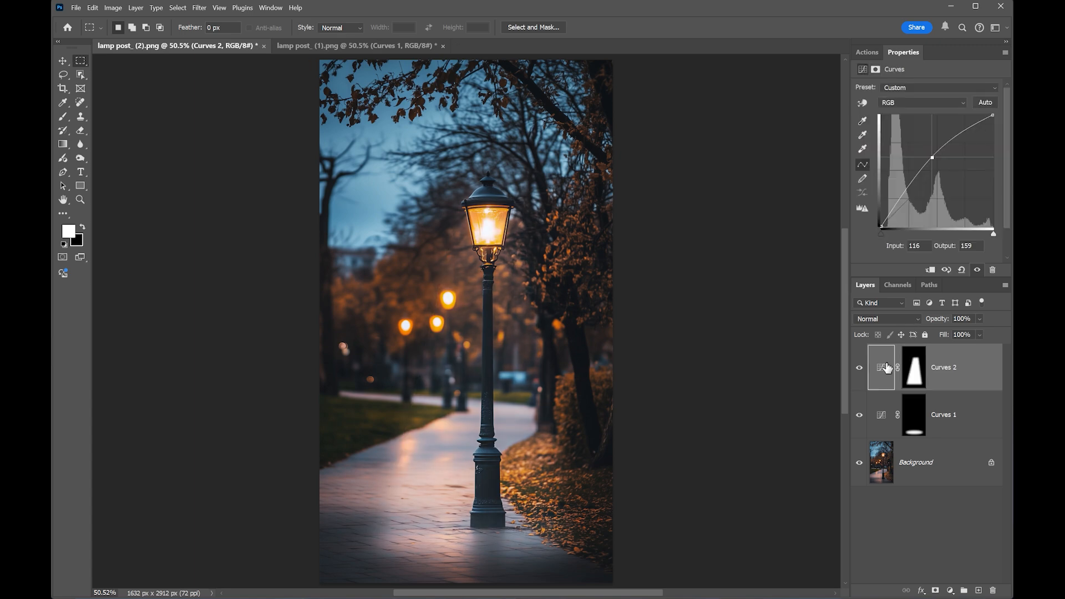
- Duplicate the Curves 2 beam layer with a narrower mask for the copy, and compare the two masks
key(ctrl+j)
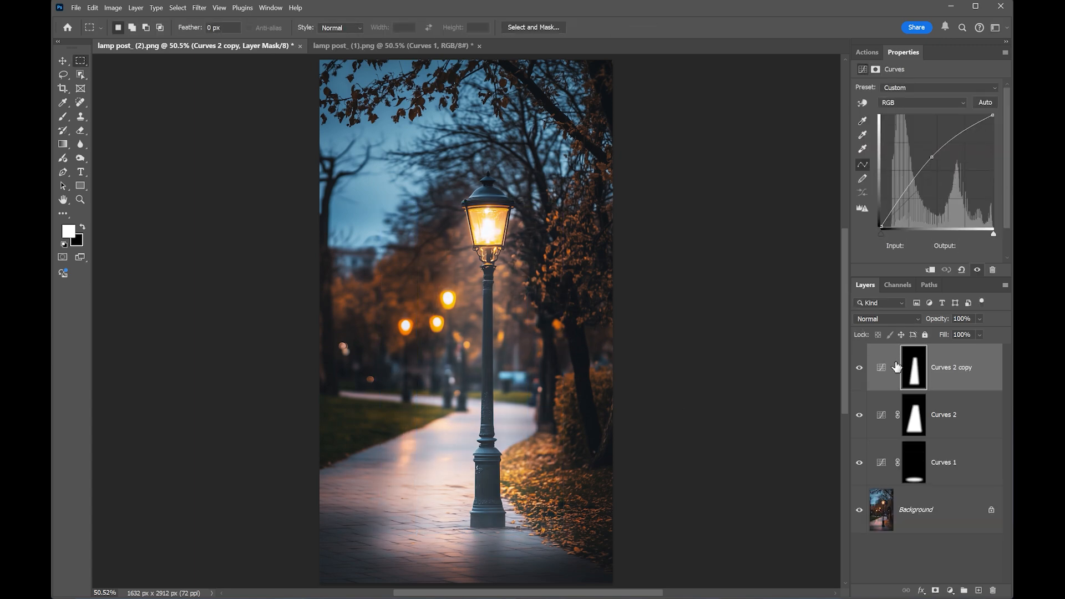
alt+click(913, 374)
click(915, 427)
alt+click(915, 429)
click(916, 428)
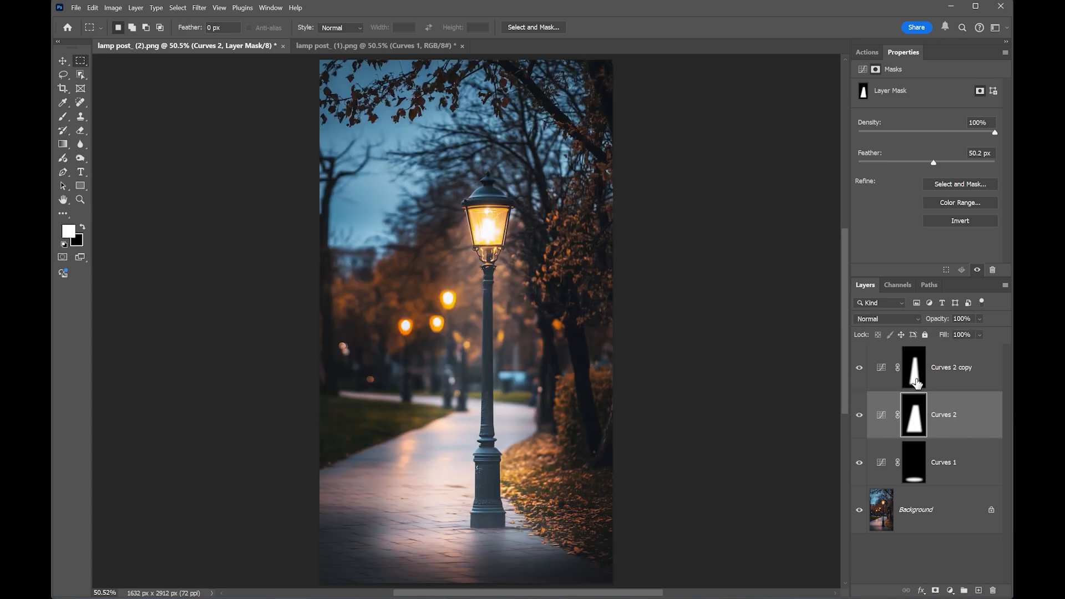
- Set the opacity of the wide beam layer, Curves 2, to 50% and toggle its copy's visibility to compare
click(970, 318)
text(50)
key(Return)
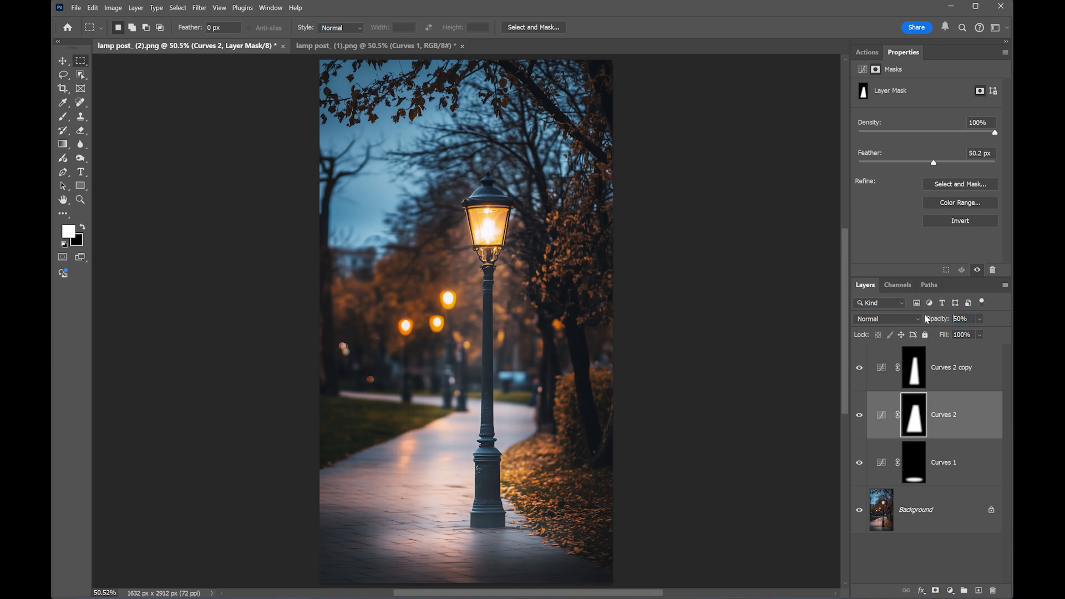
double_click(859, 368)
- Duplicate the Curves 2 copy layer and narrow the new beam mask to about 70% width with Free Transform
click(881, 368)
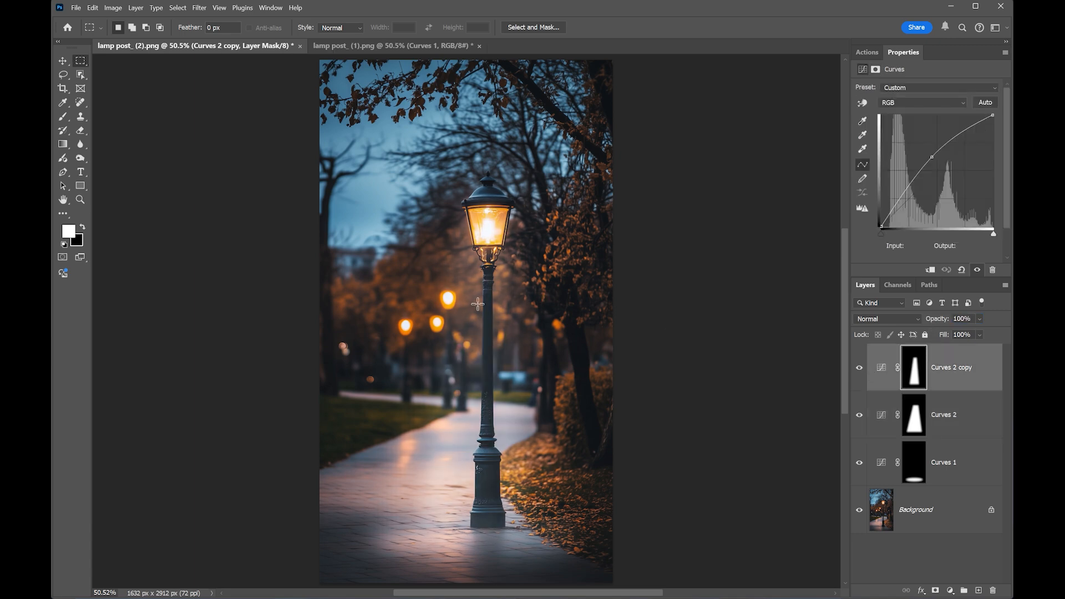
key(ctrl+j)
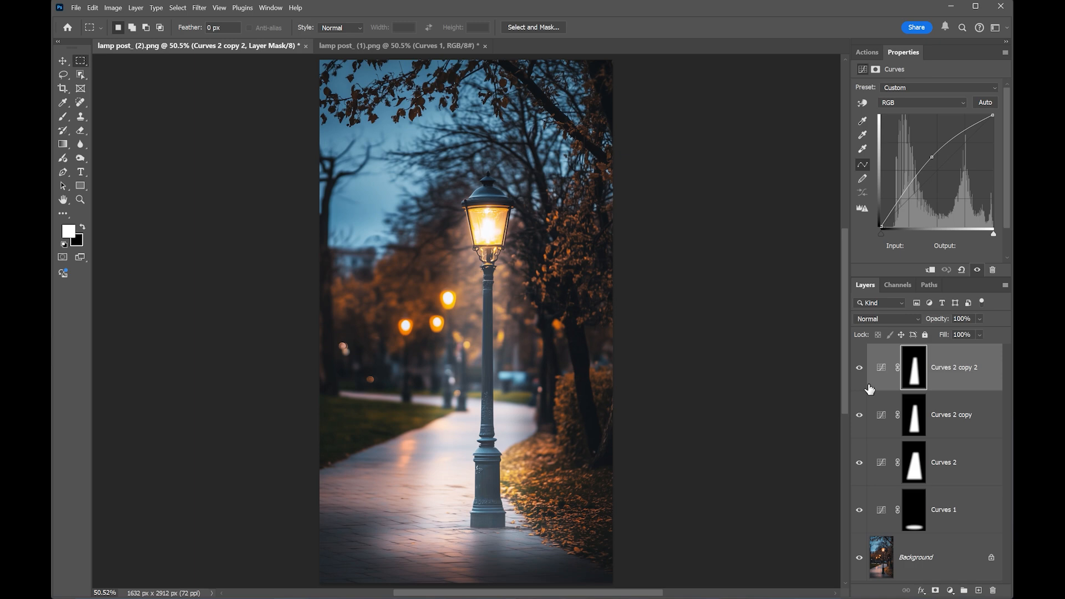
key(ctrl+t)
drag(527, 368, 511, 367)
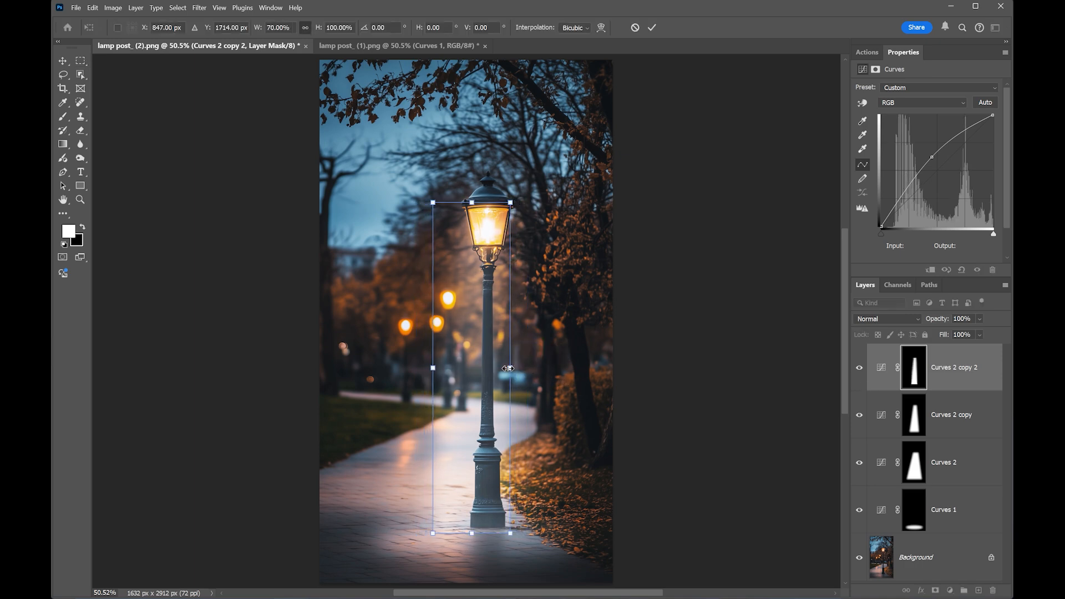
key(Return)
- Set the opacity of Curves 2 to 20% and toggle the beam and ground glow layers to check their effect
text(20)
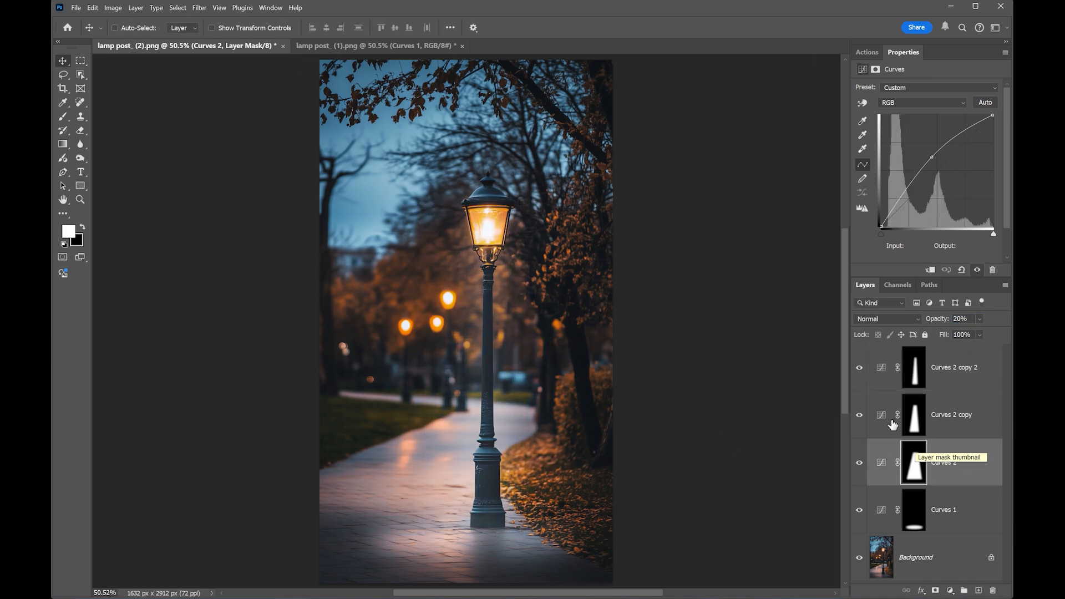
click(860, 417)
click(860, 417)
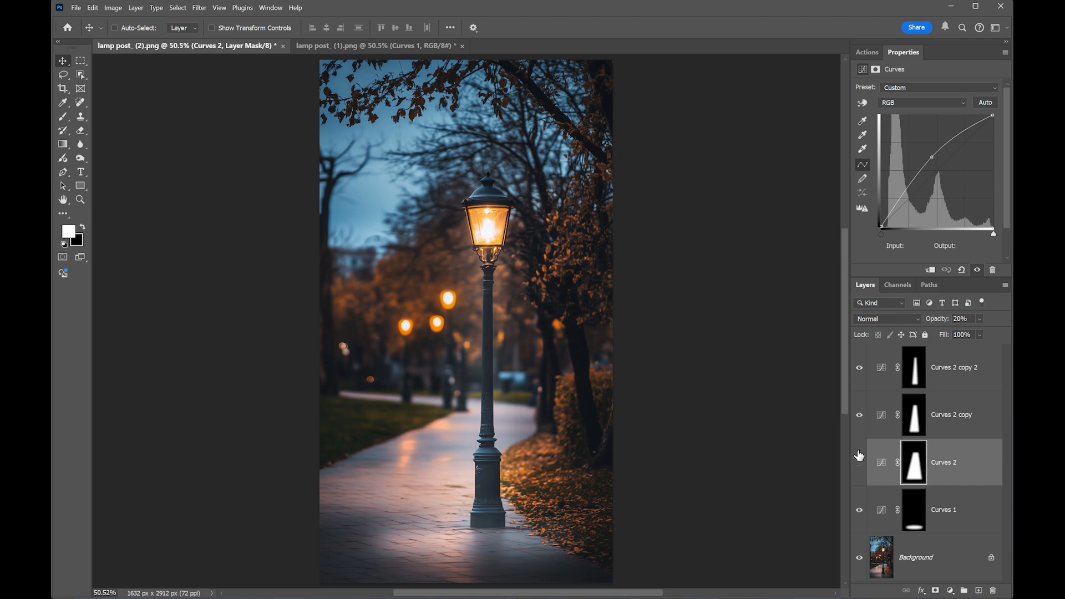
click(859, 510)
click(859, 510)
click(902, 511)
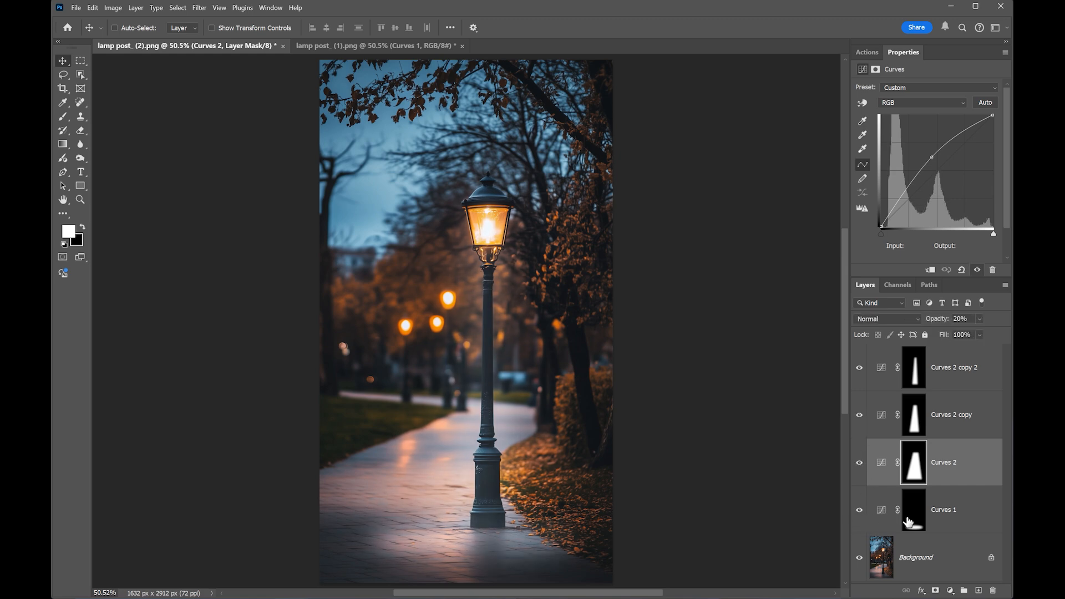